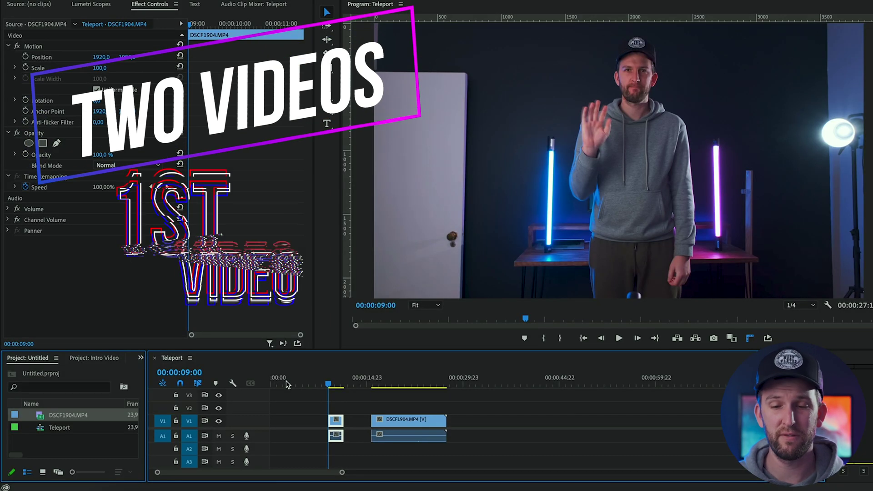
Move the first DSCF1904.MP4 clip up to track V2 and add a frame hold to it at 00:00:02:10.
{"action": "key", "text": "space"}
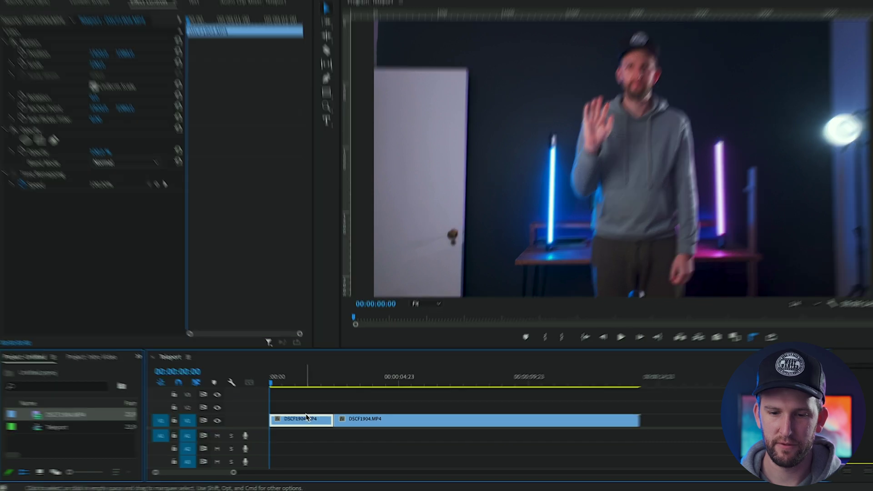
{"action": "left_click_drag", "start_coordinate": [306, 419], "coordinate": [309, 408]}
{"action": "left_click_drag", "start_coordinate": [330, 377], "coordinate": [332, 376]}
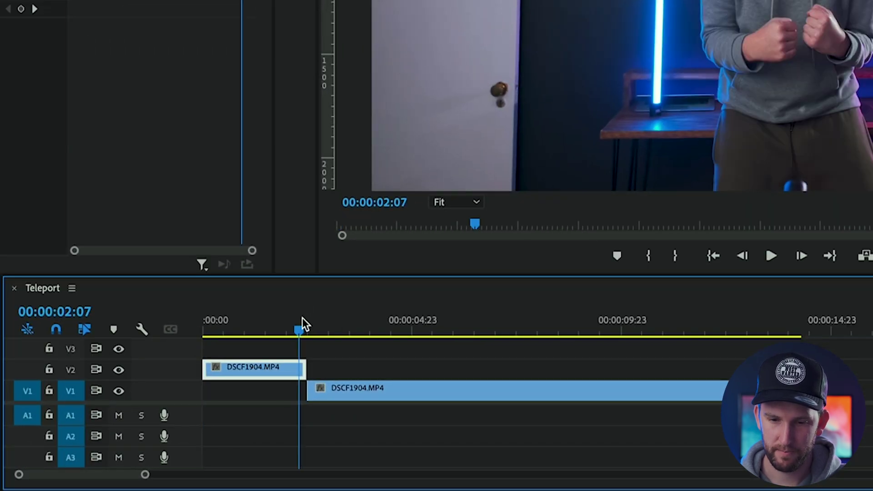
{"action": "key", "text": "="}
{"action": "key", "text": "="}
{"action": "key", "text": "="}
{"action": "key", "text": "Right"}
{"action": "key", "text": "Right"}
{"action": "key", "text": "Right"}
{"action": "key", "text": "Right"}
{"action": "key", "text": "Right"}
{"action": "key", "text": "Left"}
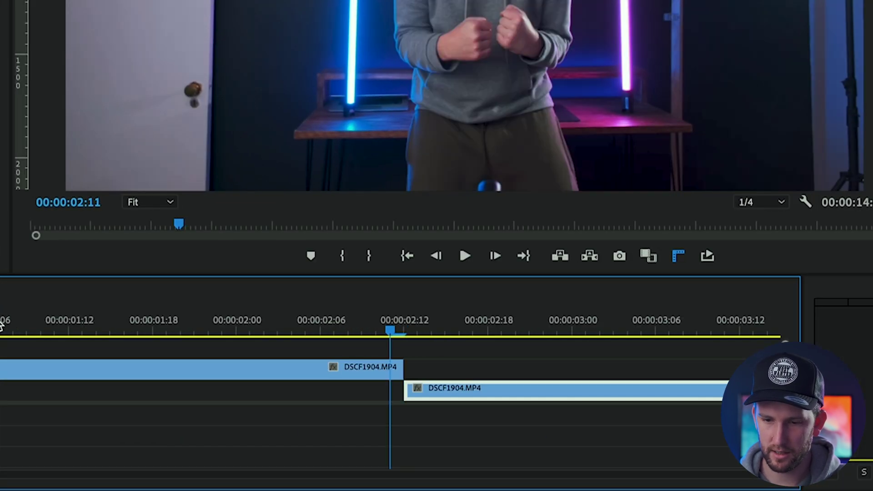
{"action": "left_click_drag", "start_coordinate": [387, 321], "coordinate": [378, 322]}
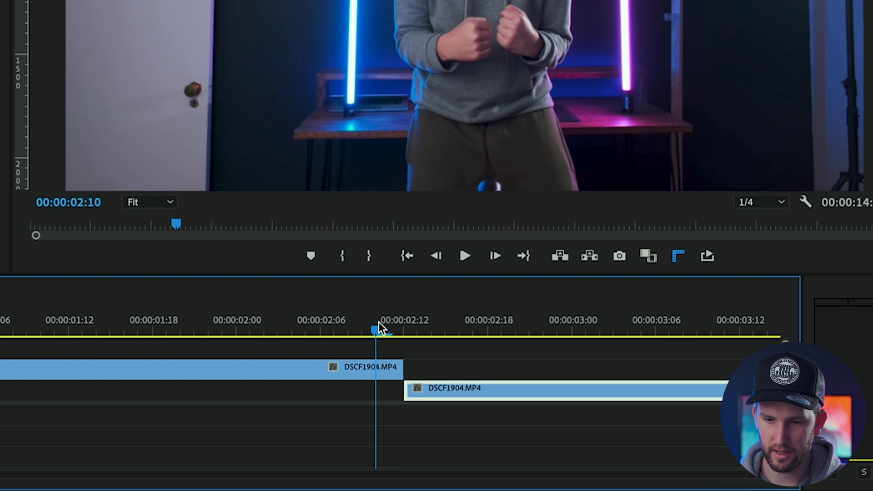
{"action": "right_click", "coordinate": [358, 368]}
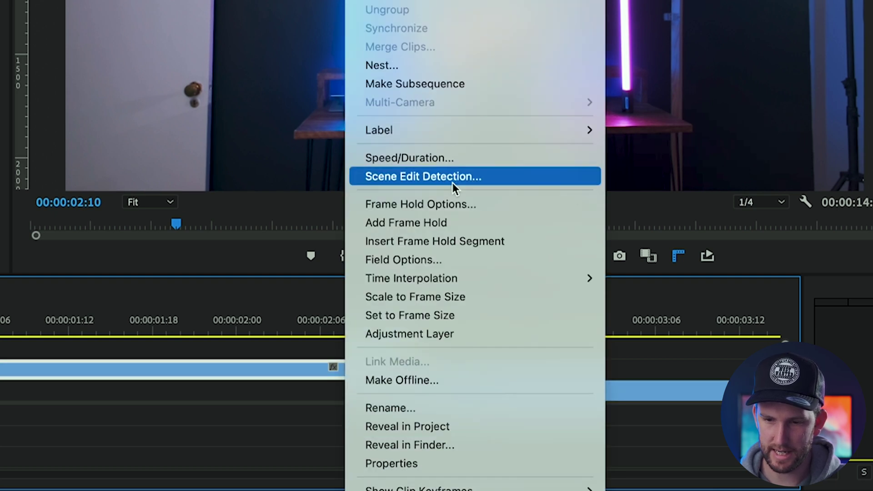
{"action": "left_click", "coordinate": [454, 225]}
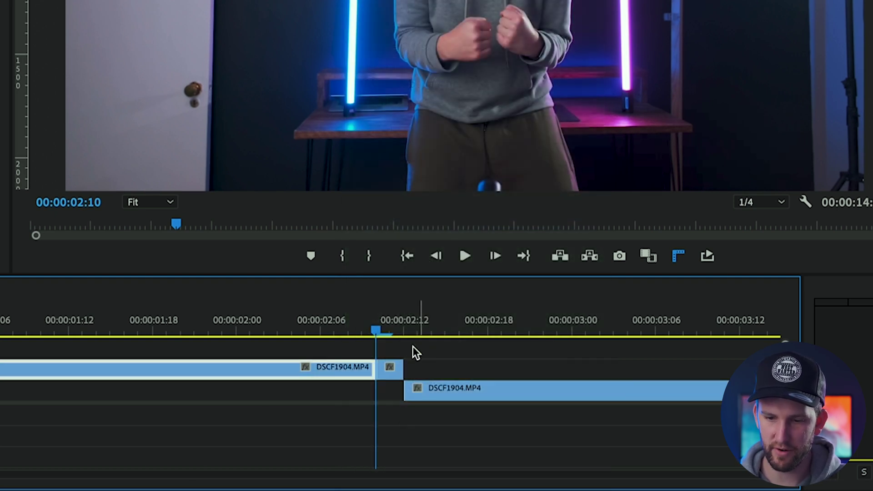
Extend the frame-hold segment on V2 to about 00:00:02:15 and make the V1 clip start at 00:00:02:10 beneath it.
{"action": "left_click_drag", "start_coordinate": [399, 369], "coordinate": [417, 380]}
{"action": "key", "text": "Right"}
{"action": "key", "text": "Right"}
{"action": "key", "text": "Right"}
{"action": "key", "text": "Right"}
{"action": "key", "text": "Right"}
{"action": "left_click", "coordinate": [378, 323]}
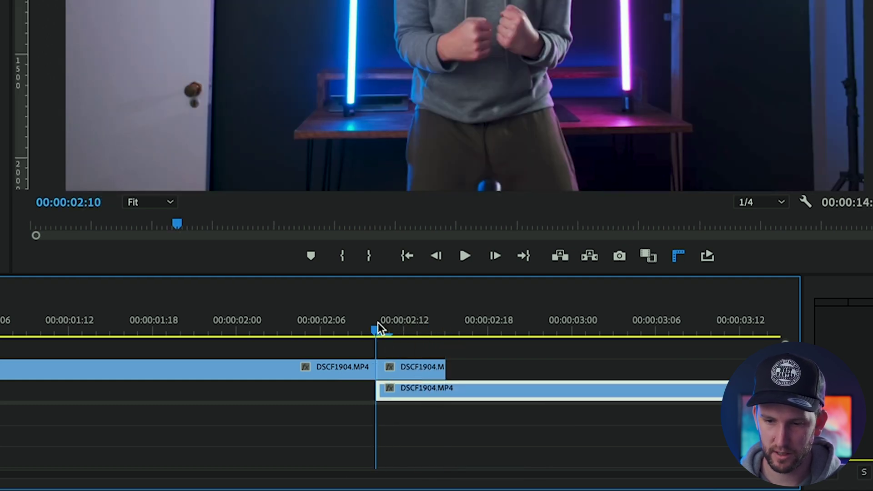
{"action": "scroll", "coordinate": [487, 395], "scroll_direction": "right", "scroll_amount": 4}
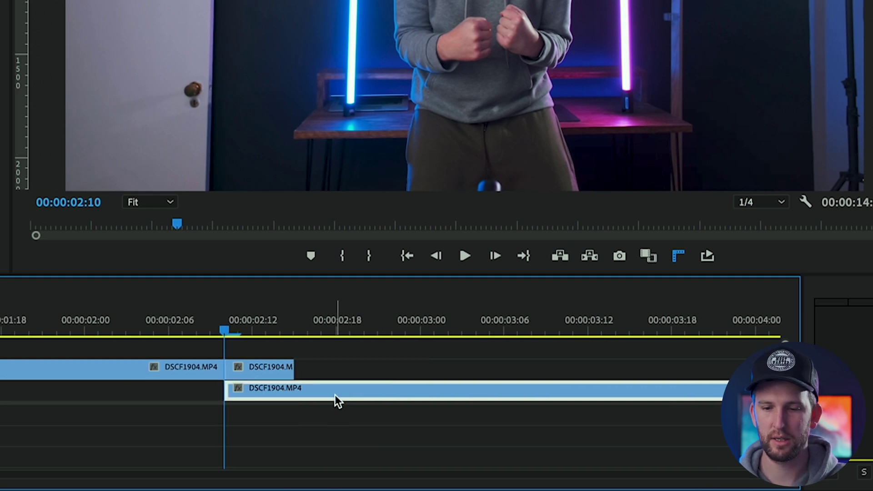
{"action": "left_click", "coordinate": [274, 373]}
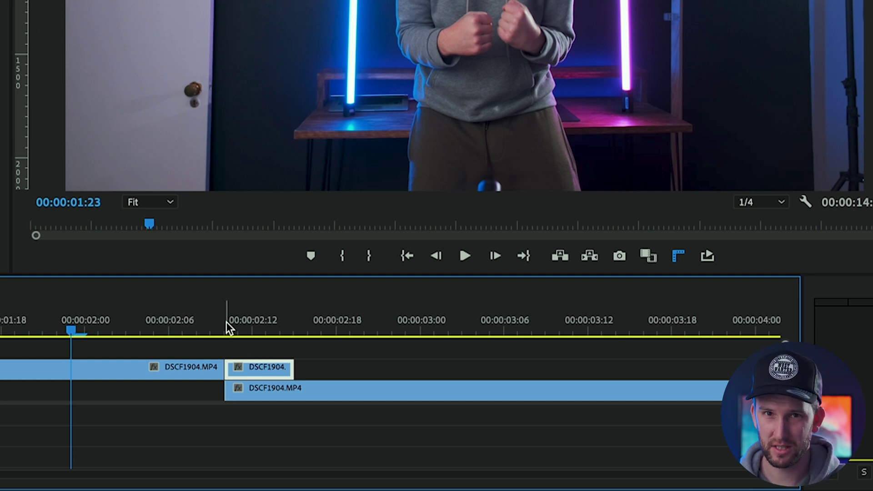
Play back the cut around 00:00:02:10 and examine the change from the man standing to the empty desk.
{"action": "left_click", "coordinate": [182, 325]}
{"action": "key", "text": "space"}
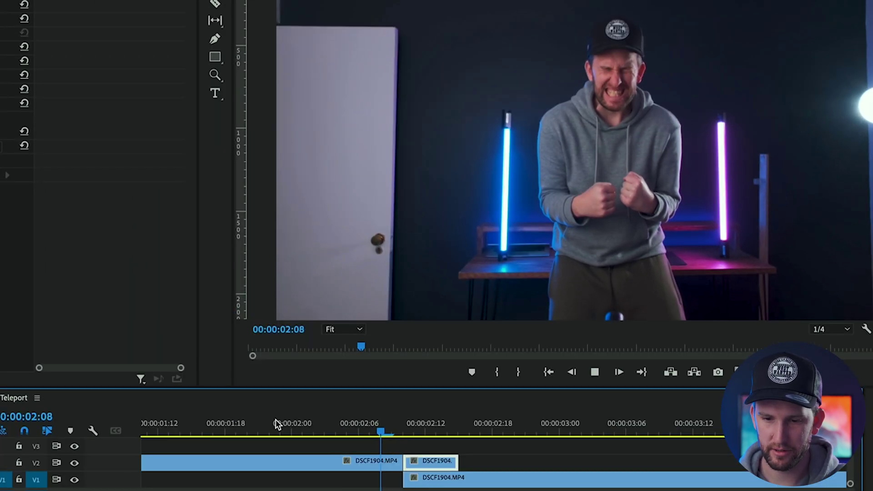
{"action": "key", "text": "space"}
{"action": "key", "text": "Up"}
{"action": "key", "text": "space"}
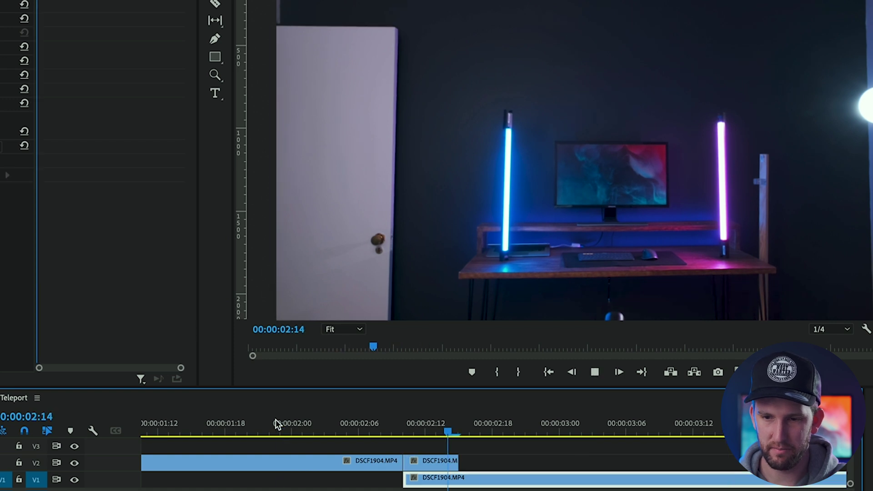
{"action": "key", "text": "space"}
{"action": "key", "text": "space"}
{"action": "key", "text": "space"}
{"action": "left_click_drag", "start_coordinate": [460, 434], "coordinate": [539, 418]}
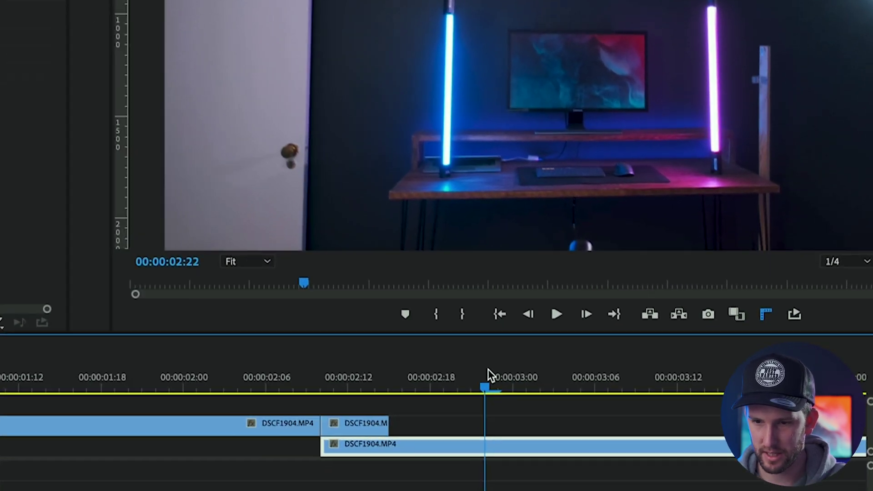
{"action": "left_click_drag", "start_coordinate": [488, 369], "coordinate": [508, 369]}
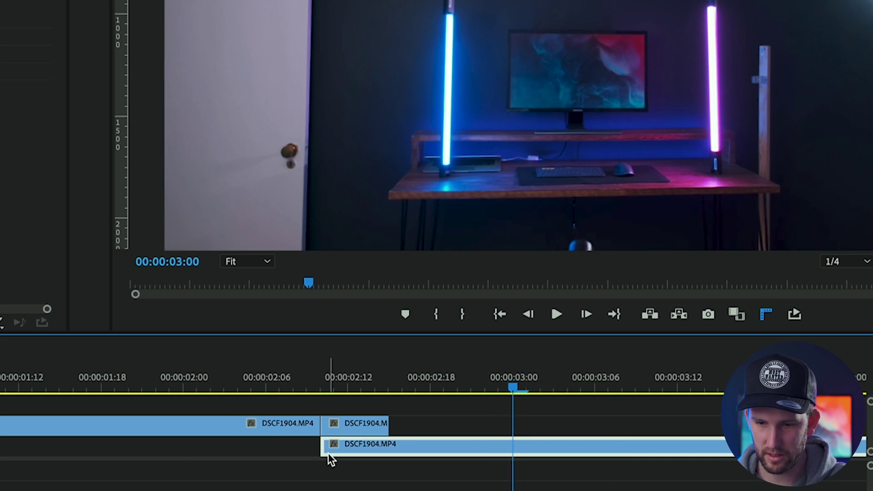
{"action": "left_click_drag", "start_coordinate": [326, 455], "coordinate": [350, 458]}
{"action": "left_click", "coordinate": [122, 385]}
{"action": "key", "text": "space"}
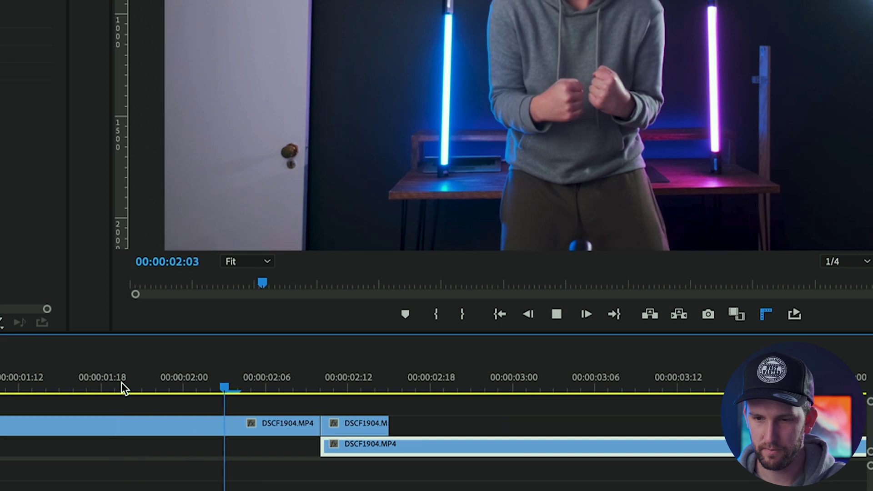
{"action": "left_click", "coordinate": [121, 384]}
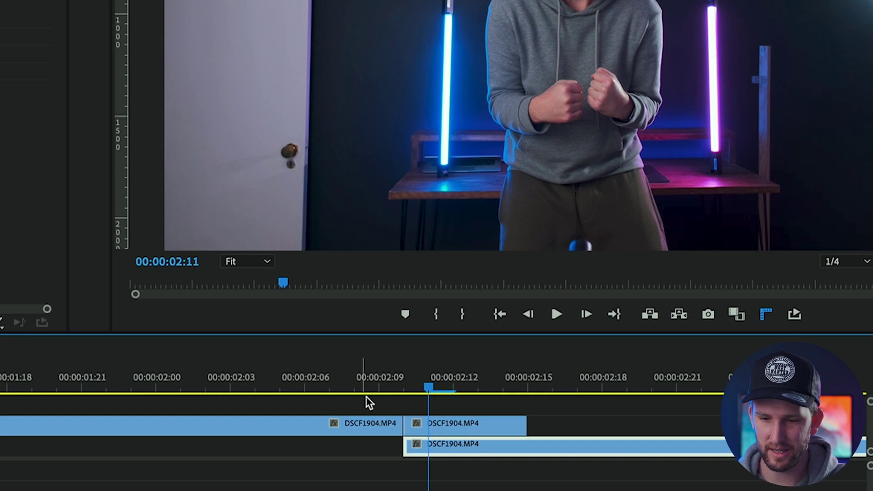
Draw an opacity mask closely around the man on the V2 frame-hold clip and reduce the mask feather below 10.
{"action": "left_click", "coordinate": [452, 423]}
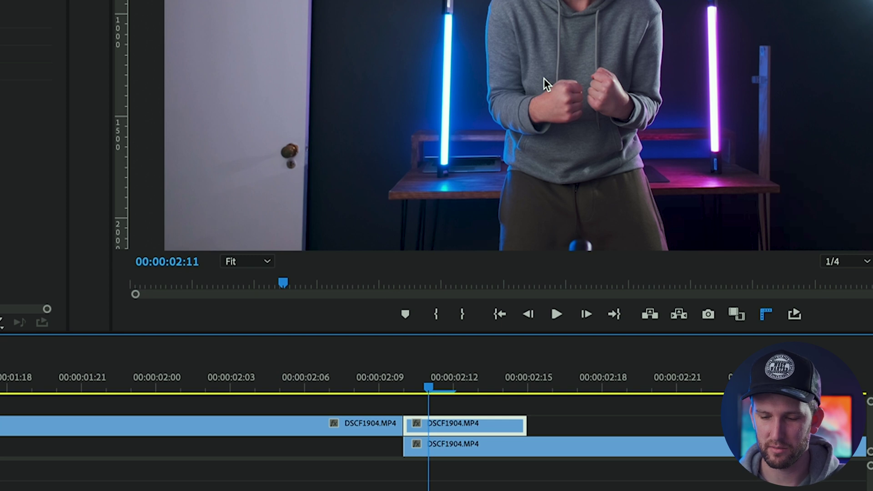
{"action": "key", "text": "minus"}
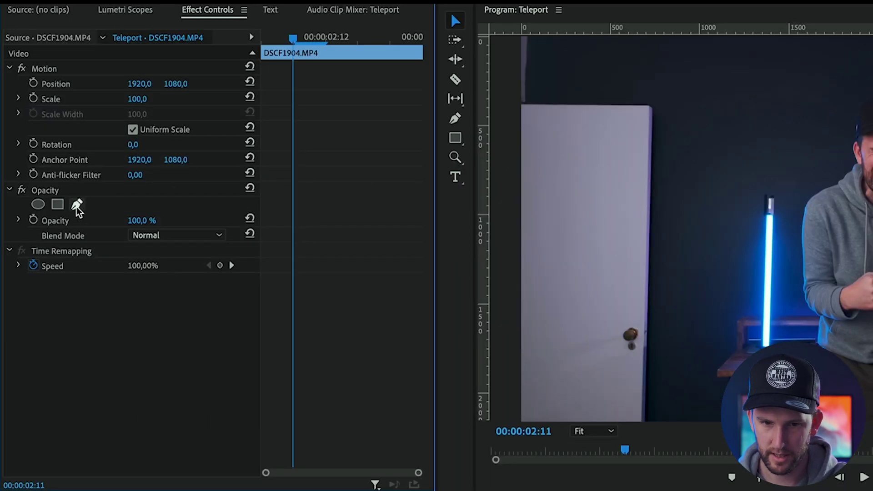
{"action": "left_click", "coordinate": [76, 205]}
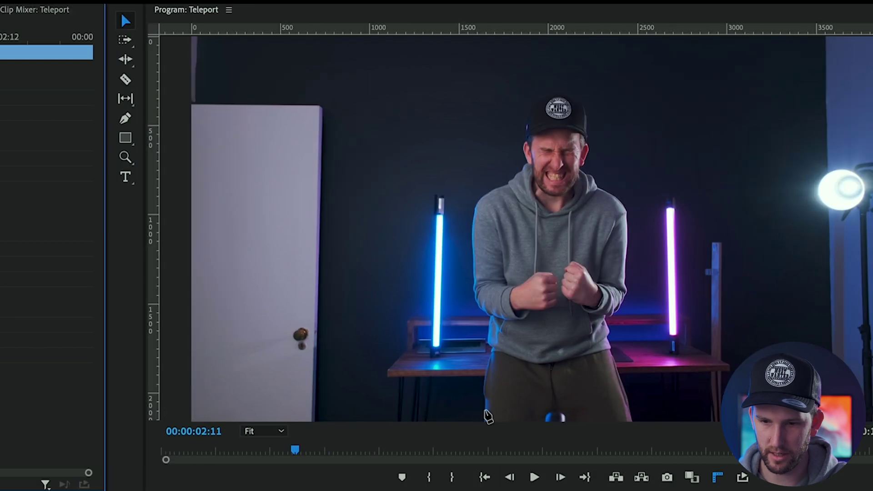
{"action": "left_click", "coordinate": [273, 431]}
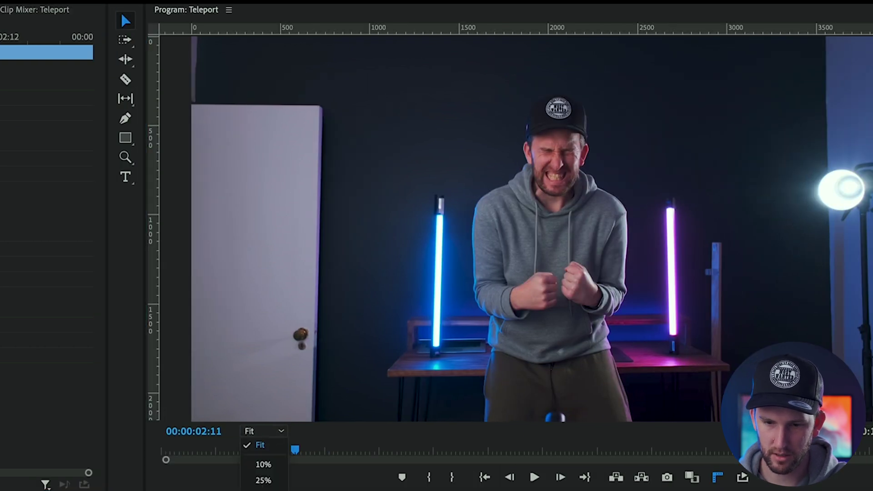
{"action": "left_click", "coordinate": [264, 490]}
{"action": "scroll", "coordinate": [514, 227], "scroll_direction": "down", "scroll_amount": 5}
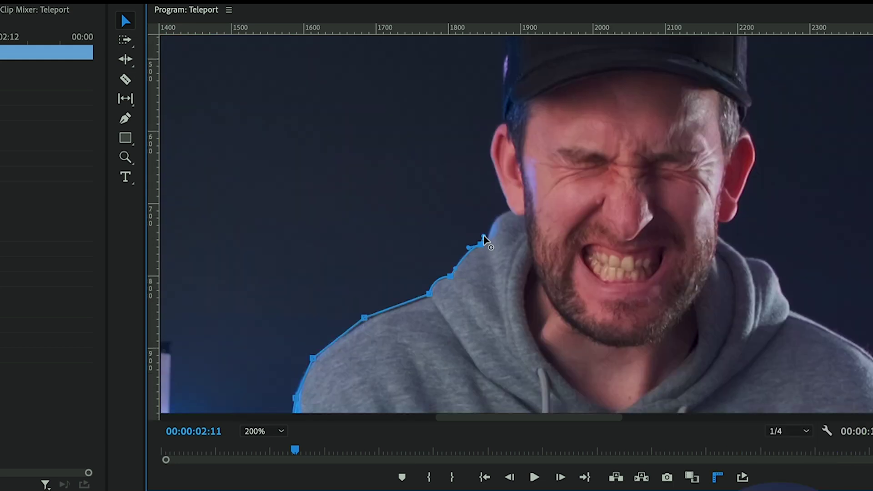
{"action": "left_click", "coordinate": [727, 94]}
{"action": "left_click", "coordinate": [745, 146]}
{"action": "scroll", "coordinate": [722, 353], "scroll_direction": "down", "scroll_amount": 10}
{"action": "left_click", "coordinate": [520, 292]}
{"action": "scroll", "coordinate": [521, 295], "scroll_direction": "down", "scroll_amount": 10}
{"action": "left_click", "coordinate": [460, 314]}
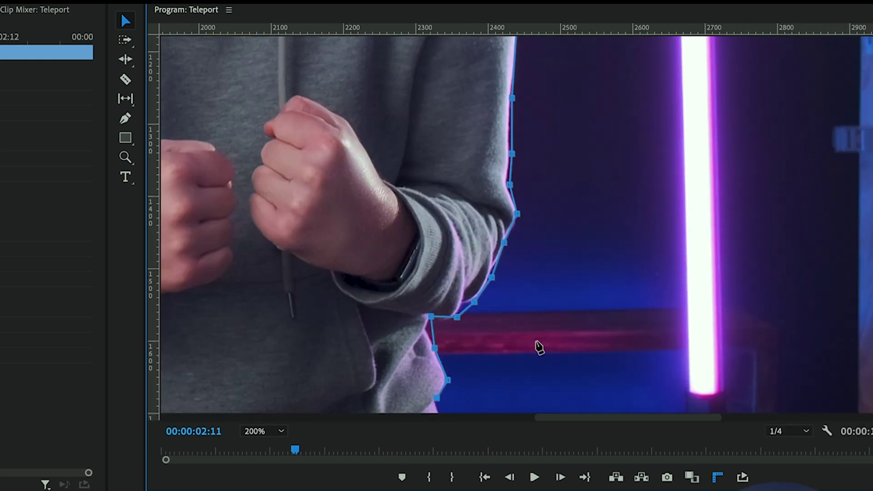
{"action": "scroll", "coordinate": [538, 347], "scroll_direction": "down", "scroll_amount": 10}
{"action": "left_click", "coordinate": [651, 100]}
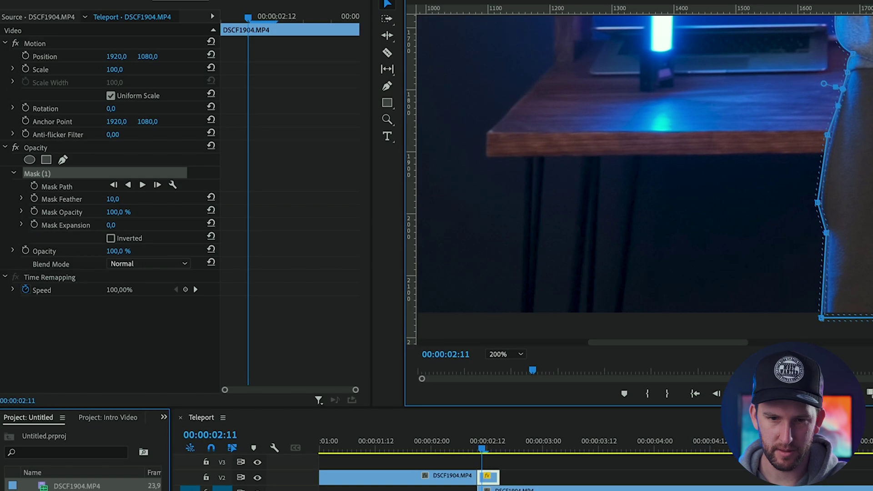
{"action": "left_click_drag", "start_coordinate": [114, 199], "coordinate": [91, 199]}
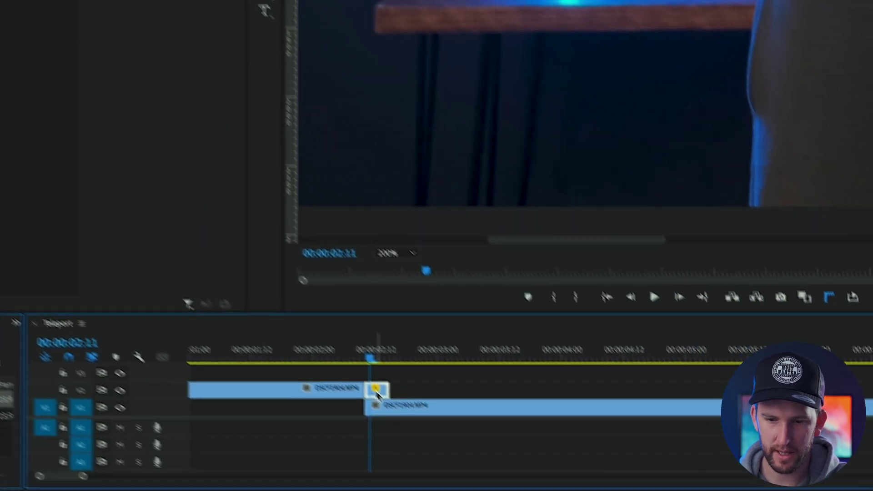
Nest the masked frame-hold clip on track V2 into its own sequence.
{"action": "right_click", "coordinate": [489, 476]}
{"action": "scroll", "coordinate": [593, 451], "scroll_direction": "down", "scroll_amount": 8}
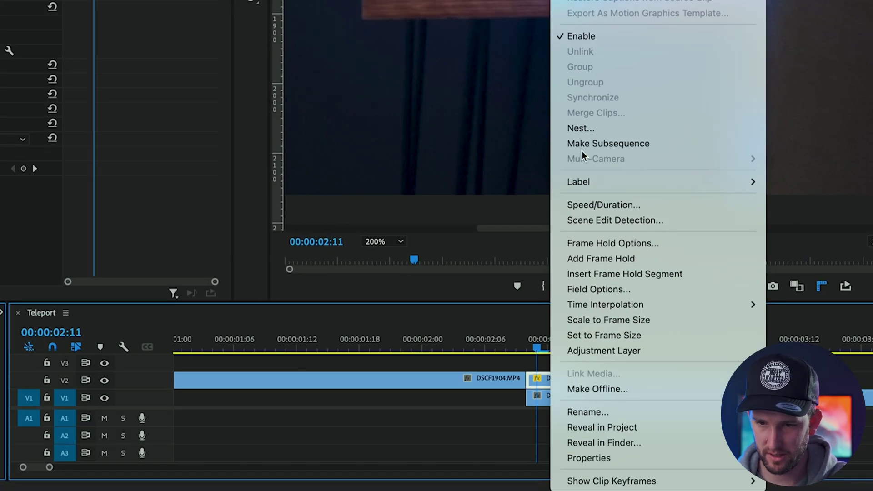
{"action": "left_click", "coordinate": [589, 127]}
{"action": "key", "text": "Return"}
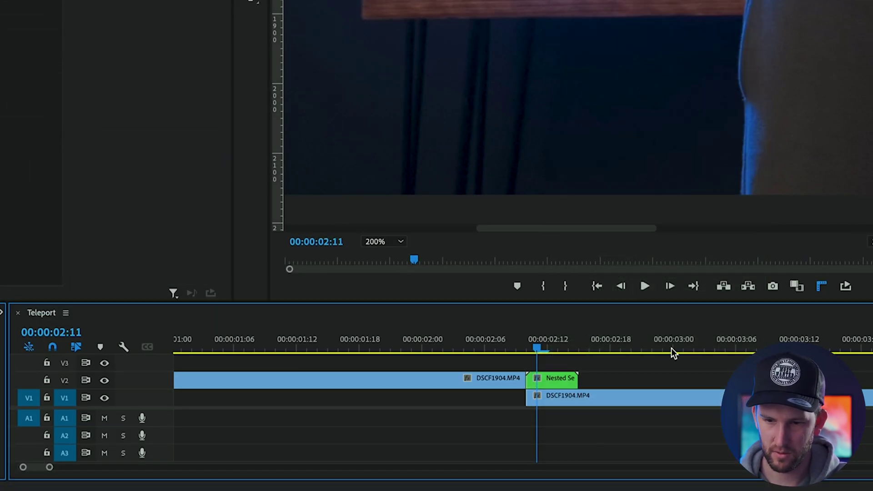
{"action": "key", "text": "minus"}
{"action": "key", "text": "minus"}
{"action": "key", "text": "minus"}
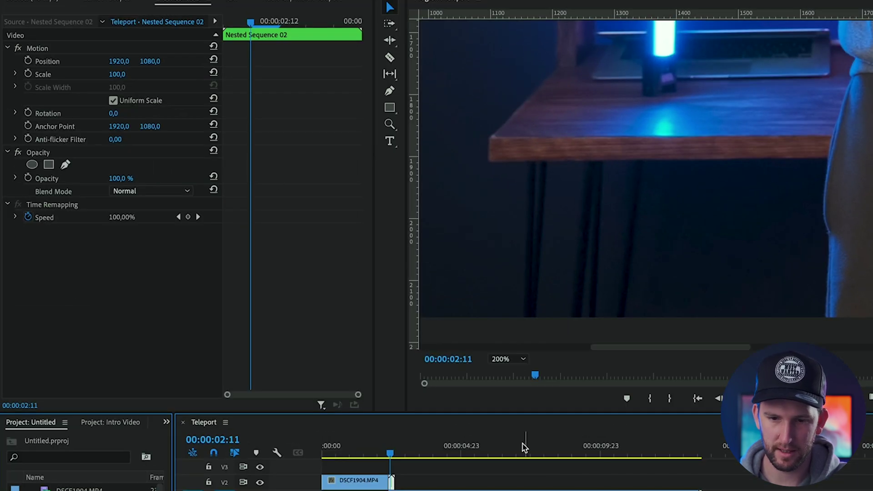
Try to animate the nested sequence's Motion Scale from a keyframe of 100 down to 0.
{"action": "left_click", "coordinate": [523, 359]}
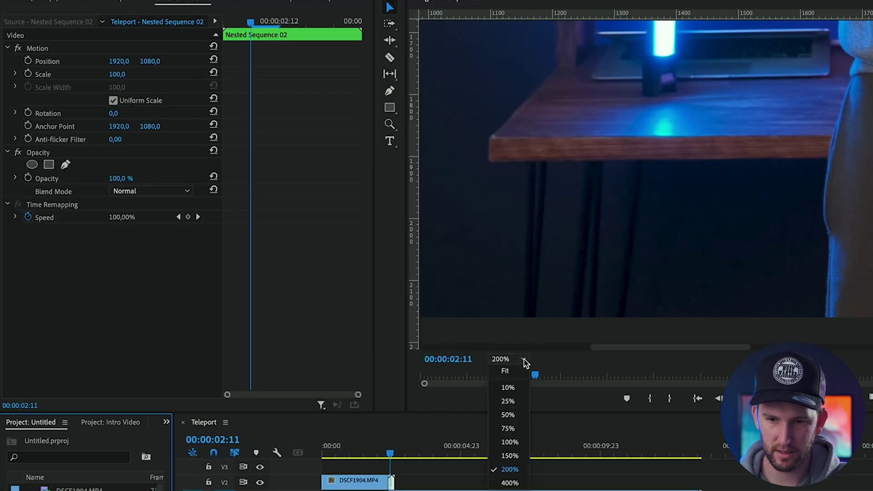
{"action": "left_click", "coordinate": [506, 369]}
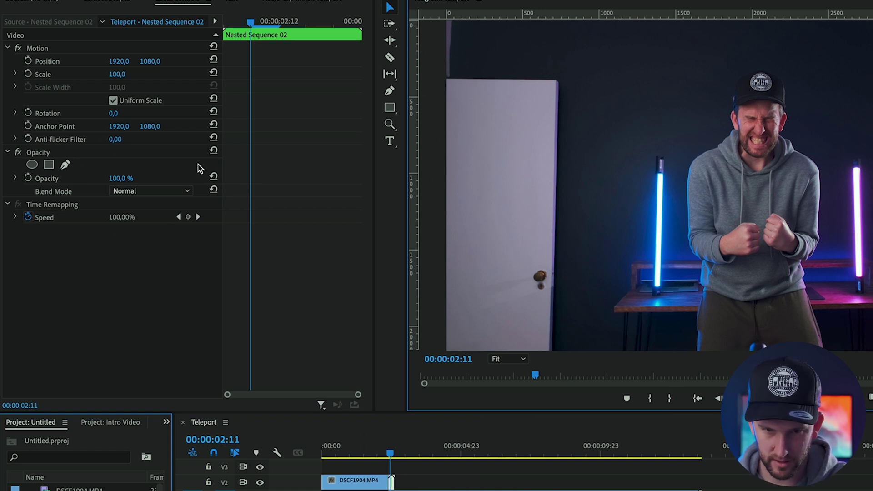
{"action": "left_click", "coordinate": [28, 74]}
{"action": "left_click", "coordinate": [116, 74]}
{"action": "type", "text": "0"}
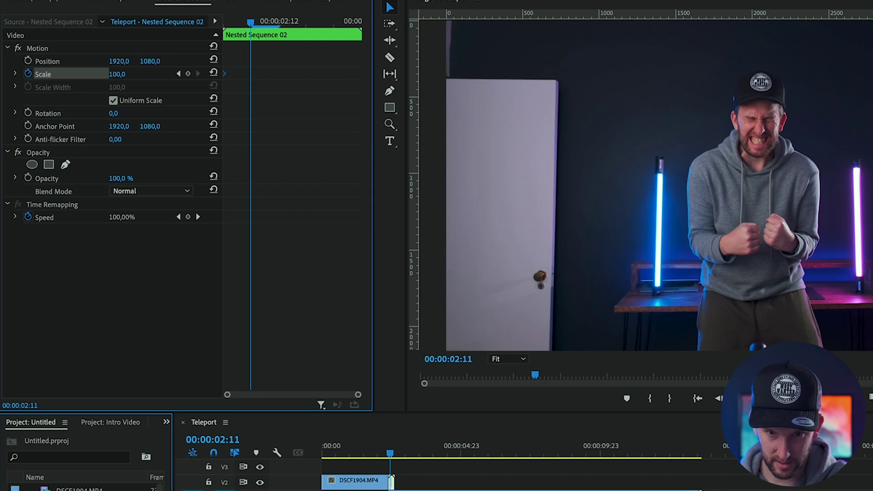
{"action": "key", "text": "Return"}
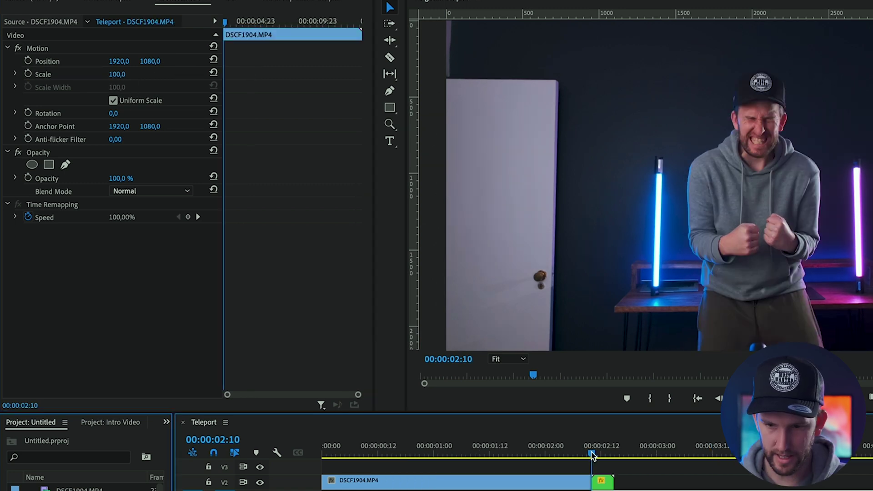
{"action": "mouse_move", "coordinate": [592, 452]}
{"action": "left_mouse_down"}
{"action": "mouse_move", "coordinate": [614, 460]}
{"action": "mouse_move", "coordinate": [597, 457]}
{"action": "mouse_move", "coordinate": [603, 465]}
{"action": "left_mouse_up"}
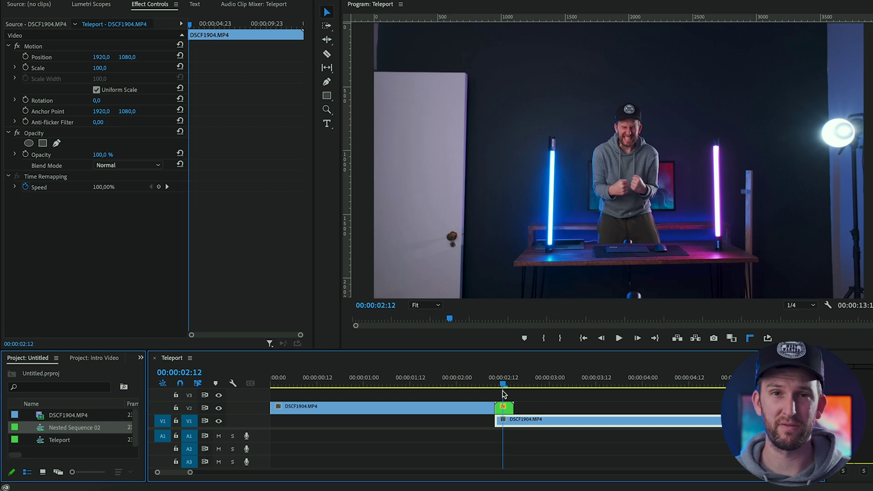
Apply the Transform effect to the nested sequence and keyframe its Transform Scale at 100 at 00:00:02:10.
{"action": "left_click", "coordinate": [496, 385]}
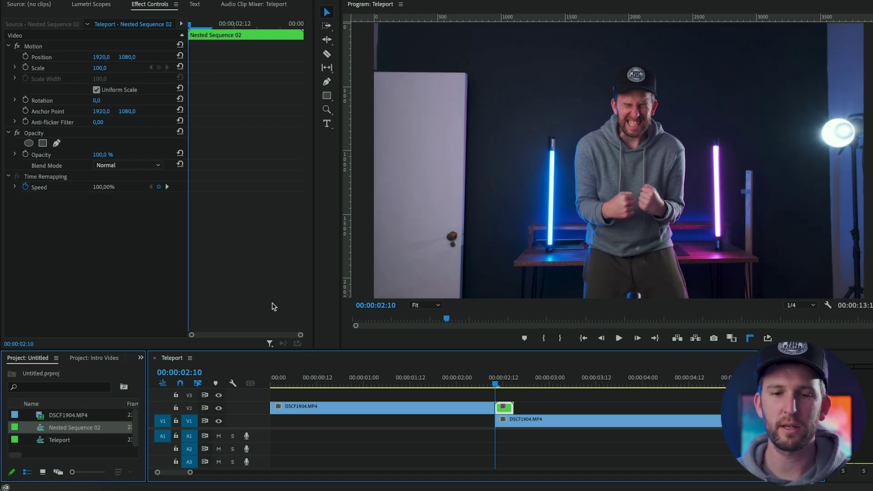
{"action": "left_click", "coordinate": [44, 373]}
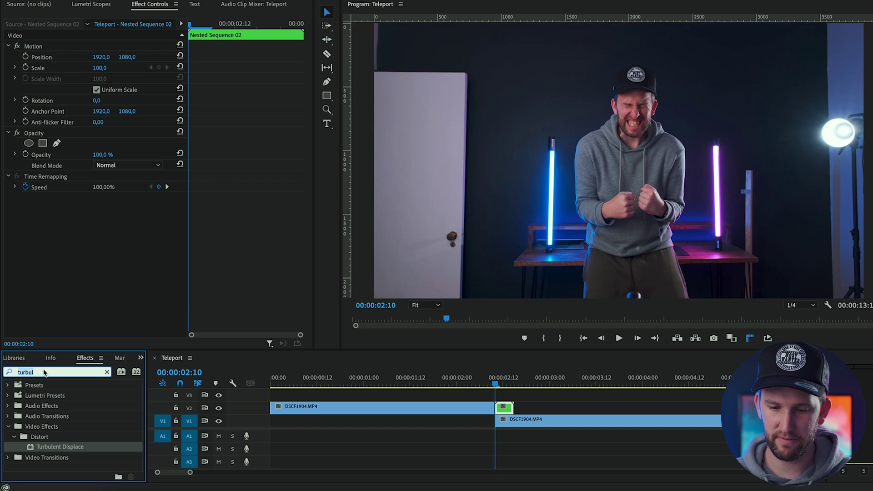
{"action": "type", "text": "transform"}
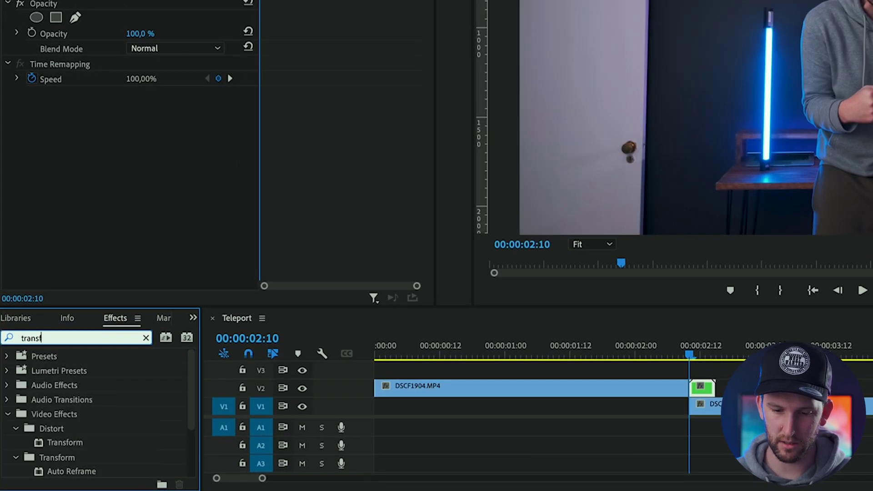
{"action": "left_click_drag", "start_coordinate": [65, 442], "coordinate": [704, 388]}
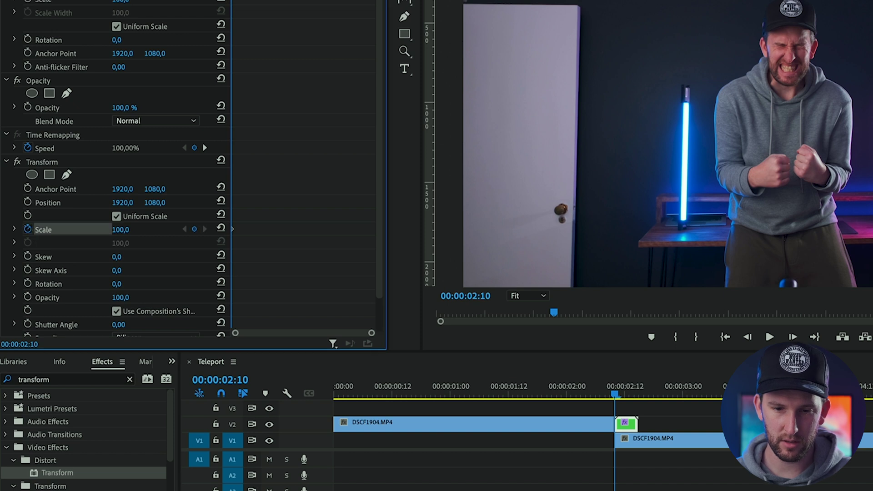
Add a second Transform Scale keyframe with the value 0 and place it at the end of the nested sequence.
{"action": "key", "text": "Right"}
{"action": "key", "text": "Right"}
{"action": "key", "text": "Right"}
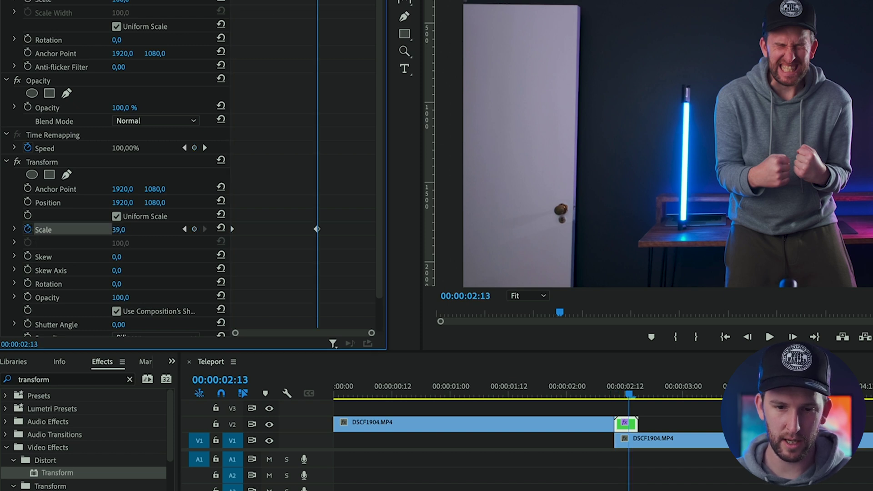
{"action": "left_click_drag", "start_coordinate": [118, 230], "coordinate": [2, 230]}
{"action": "type", "text": "0"}
{"action": "key", "text": "Tab"}
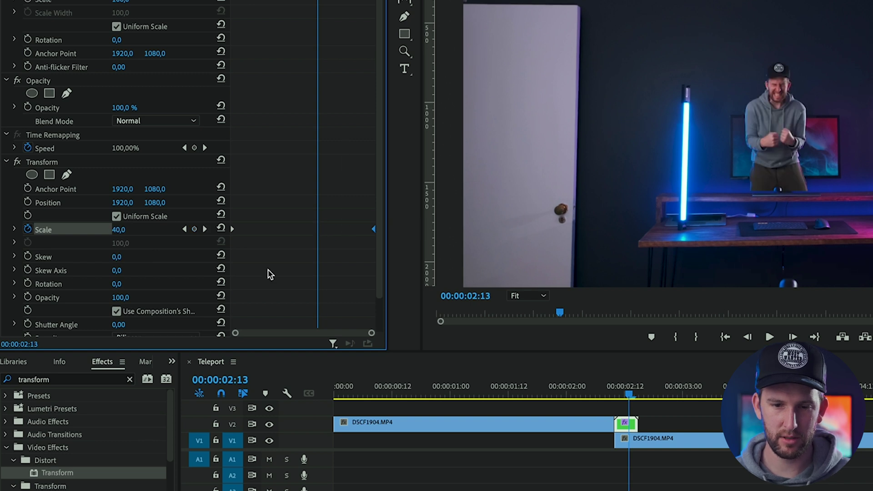
Turn off the composition's shutter angle for the nested sequence's Transform effect and set its Shutter Angle to 180.
{"action": "scroll", "coordinate": [63, 250], "scroll_direction": "down", "scroll_amount": 1}
{"action": "left_click", "coordinate": [116, 286]}
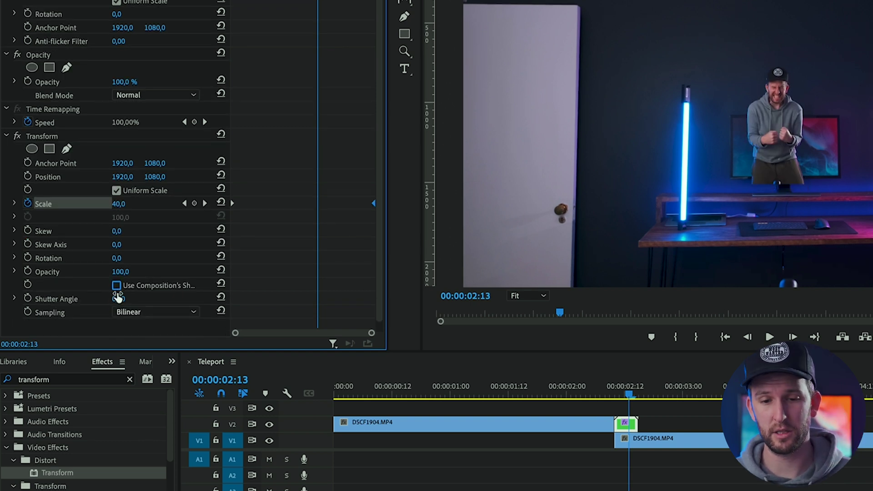
{"action": "type", "text": "18"}
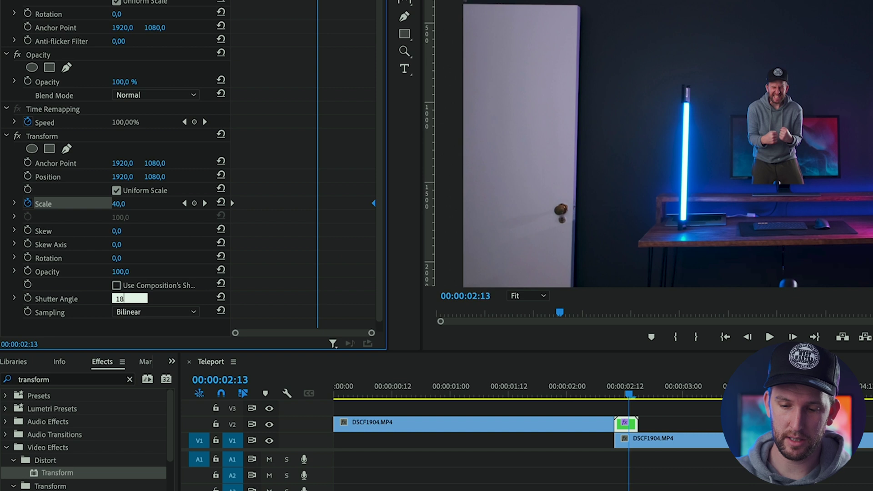
{"action": "type", "text": "0"}
{"action": "key", "text": "Return"}
{"action": "key", "text": "Left"}
{"action": "key", "text": "Left"}
{"action": "key", "text": "Left"}
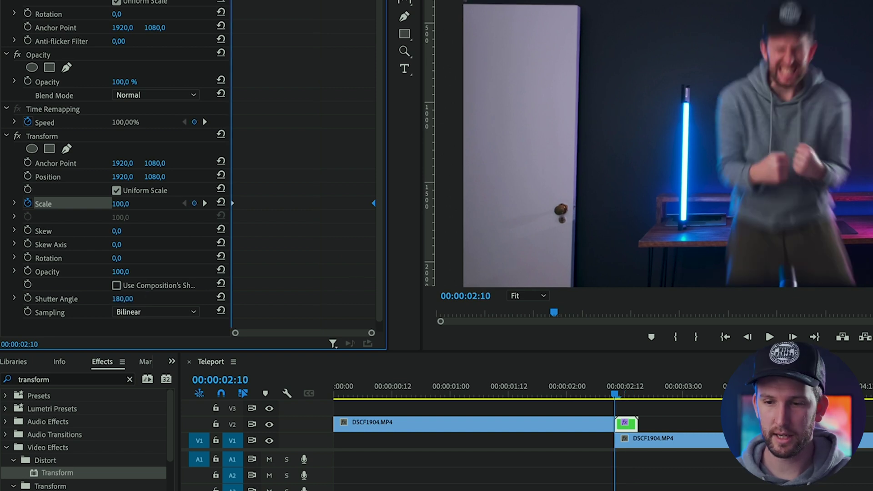
Play the shrink motion and trim the end of the nested sequence on track V2 by about one frame.
{"action": "key", "text": "space"}
{"action": "left_click_drag", "start_coordinate": [610, 384], "coordinate": [629, 393]}
{"action": "key", "text": "="}
{"action": "key", "text": "="}
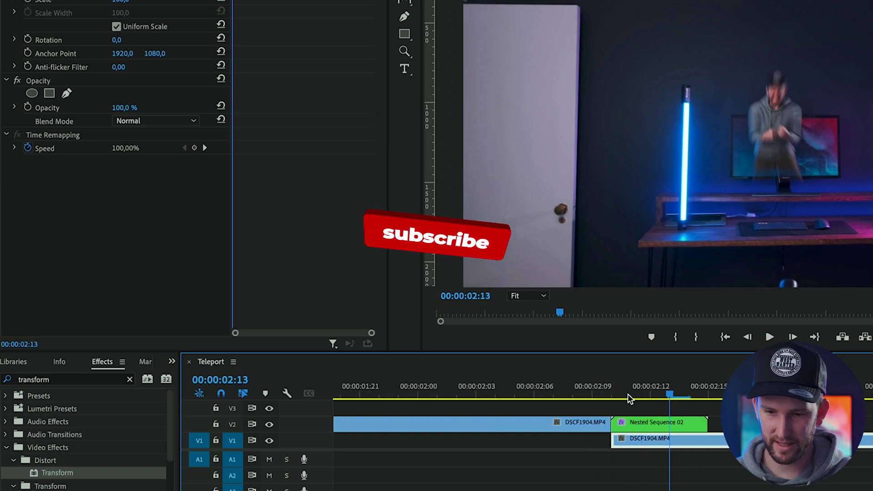
{"action": "left_click", "coordinate": [648, 424]}
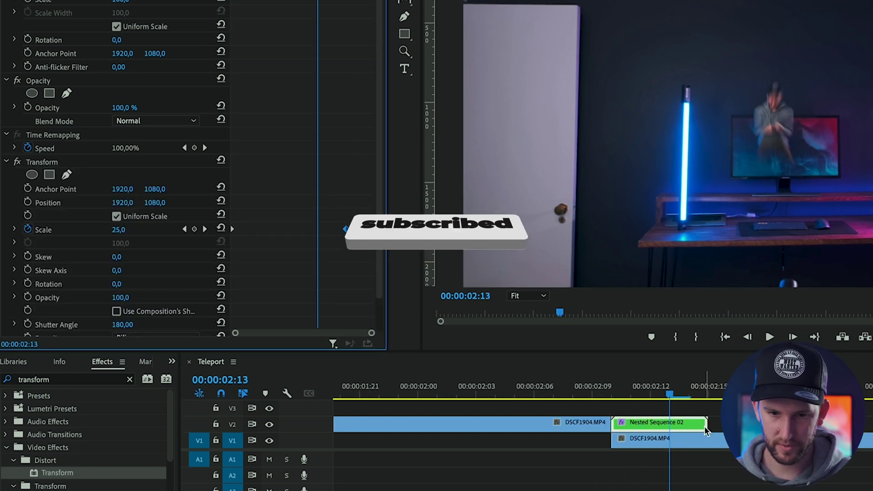
{"action": "left_click_drag", "start_coordinate": [706, 431], "coordinate": [688, 431]}
Play back the shortened shrink effect through to the empty-room clip to check its timing.
{"action": "left_click_drag", "start_coordinate": [604, 387], "coordinate": [643, 396]}
{"action": "key", "text": "space"}
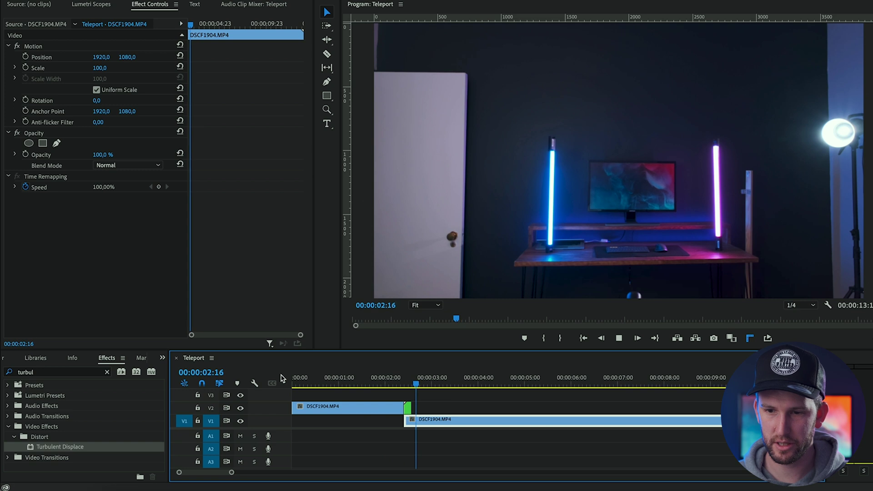
{"action": "key", "text": "space"}
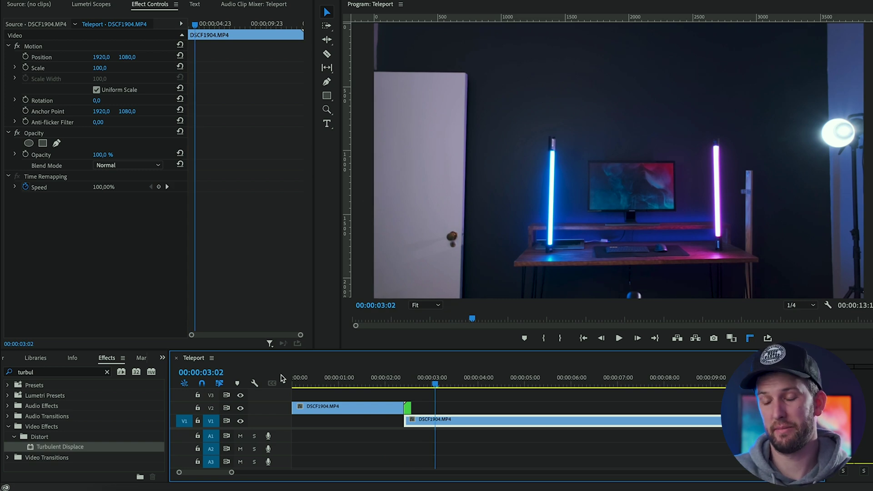
Save the project and place the adjustment layer on track V3 starting at 00:00:02:10, above the nested sequence.
{"action": "left_click", "coordinate": [392, 378]}
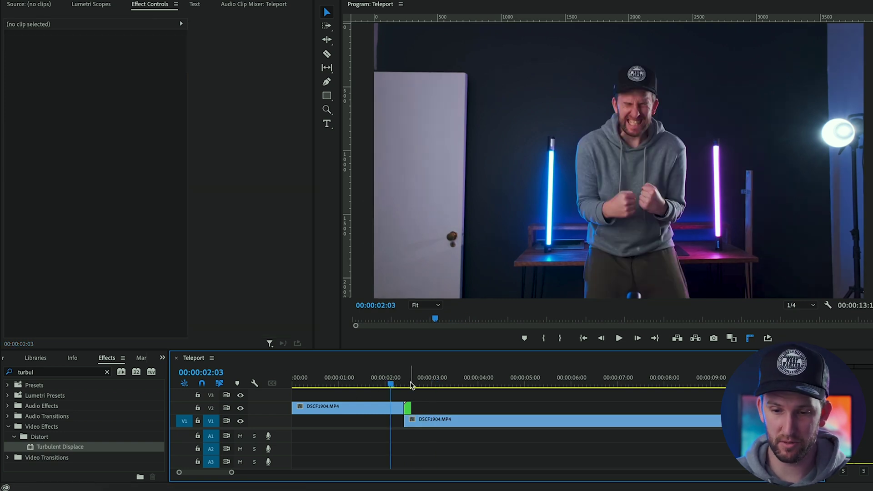
{"action": "left_click", "coordinate": [406, 382]}
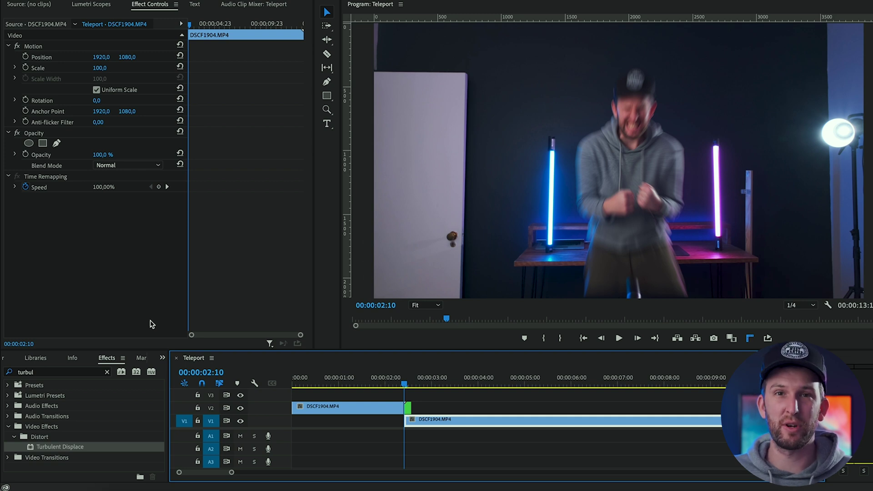
{"action": "key", "text": "ctrl+s"}
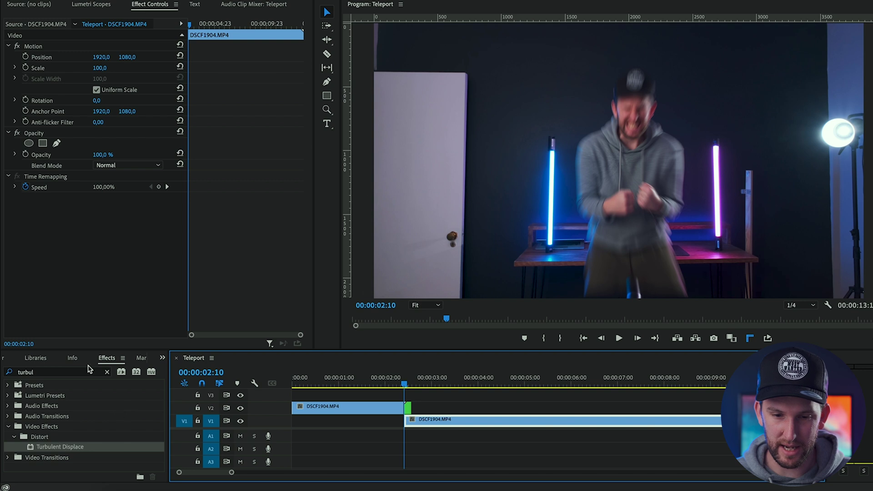
{"action": "left_click", "coordinate": [162, 358]}
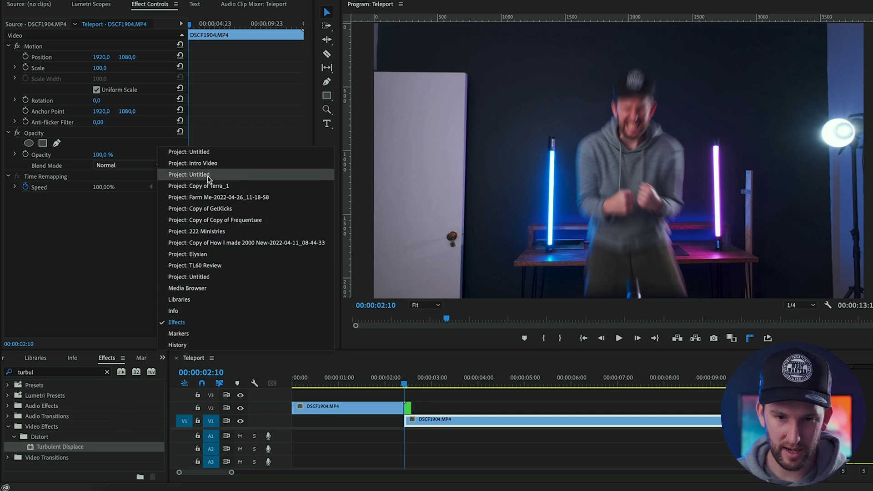
{"action": "left_click", "coordinate": [205, 154]}
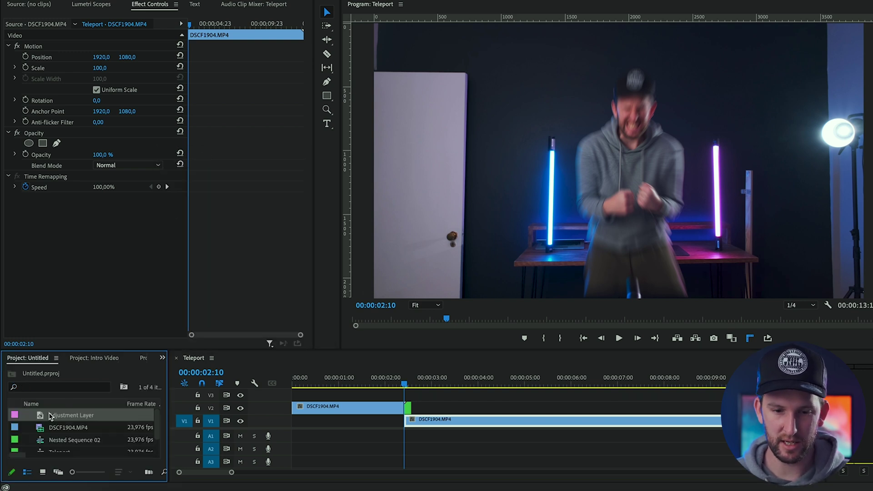
{"action": "left_click_drag", "start_coordinate": [403, 362], "coordinate": [409, 398]}
Cut the adjustment layer at the end of the nested sequence and delete the excess part.
{"action": "key", "text": "c"}
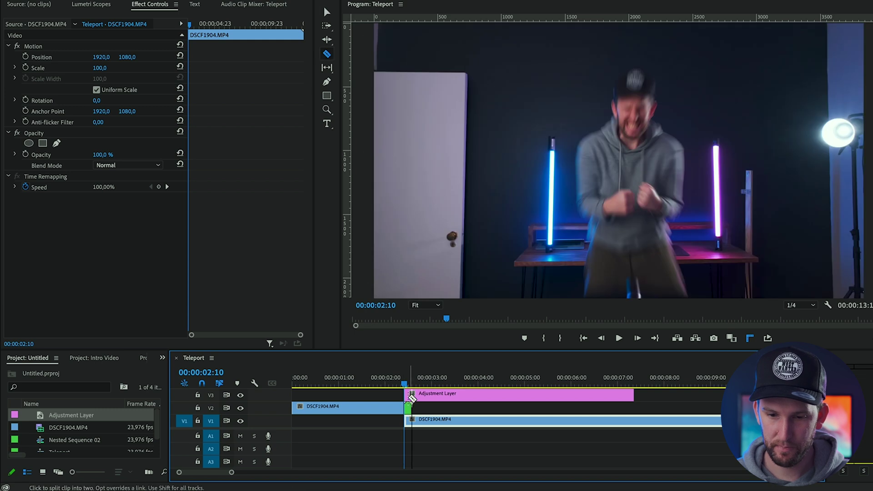
{"action": "left_click", "coordinate": [412, 399]}
{"action": "key", "text": "v"}
{"action": "left_click", "coordinate": [429, 400]}
{"action": "key", "text": "Delete"}
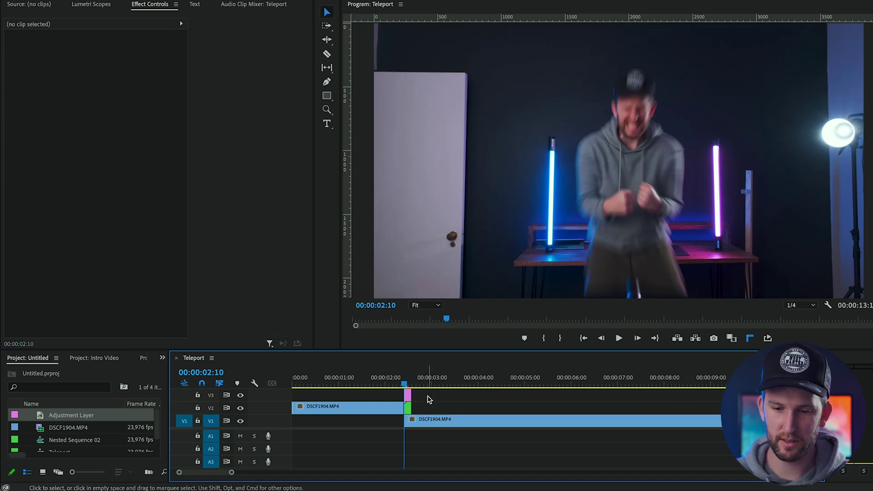
Apply the Turbulent Displace effect to the shortened adjustment layer on track V3.
{"action": "key", "text": "equal"}
{"action": "key", "text": "equal"}
{"action": "scroll", "coordinate": [428, 399], "scroll_direction": "right", "scroll_amount": 5}
{"action": "scroll", "coordinate": [423, 405], "scroll_direction": "left", "scroll_amount": 1}
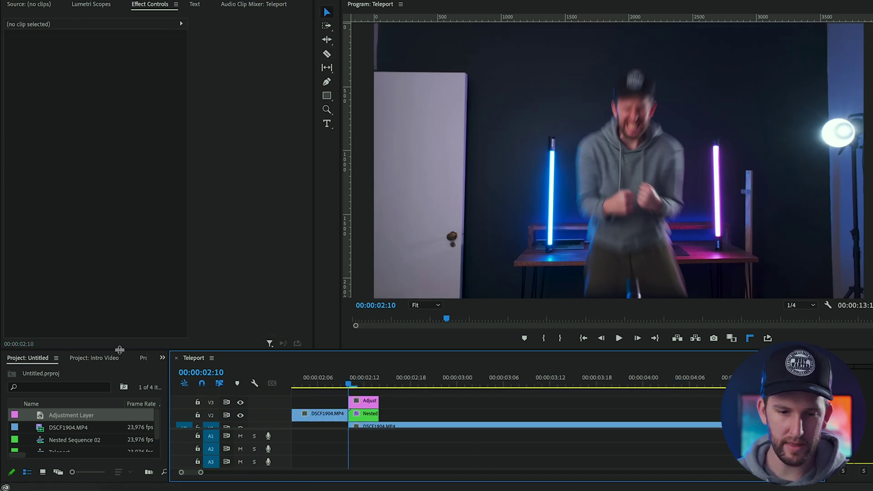
{"action": "left_click", "coordinate": [162, 358]}
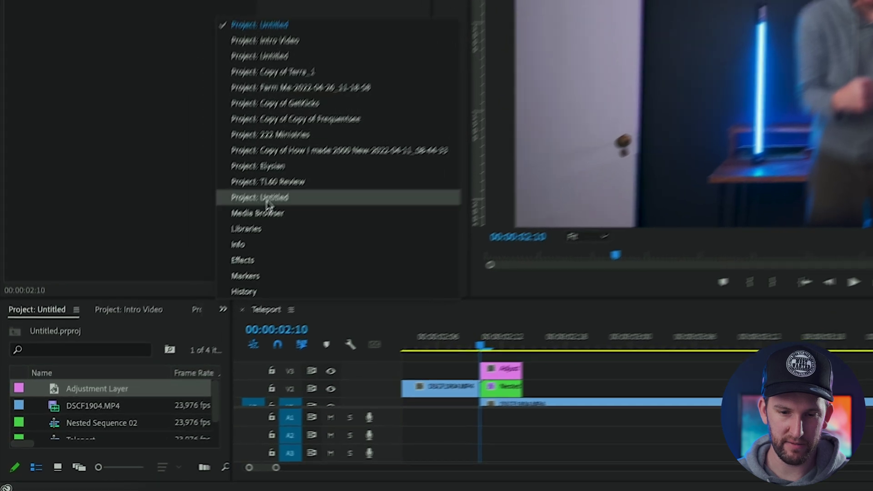
{"action": "left_click", "coordinate": [269, 261]}
{"action": "left_click_drag", "start_coordinate": [64, 431], "coordinate": [505, 365]}
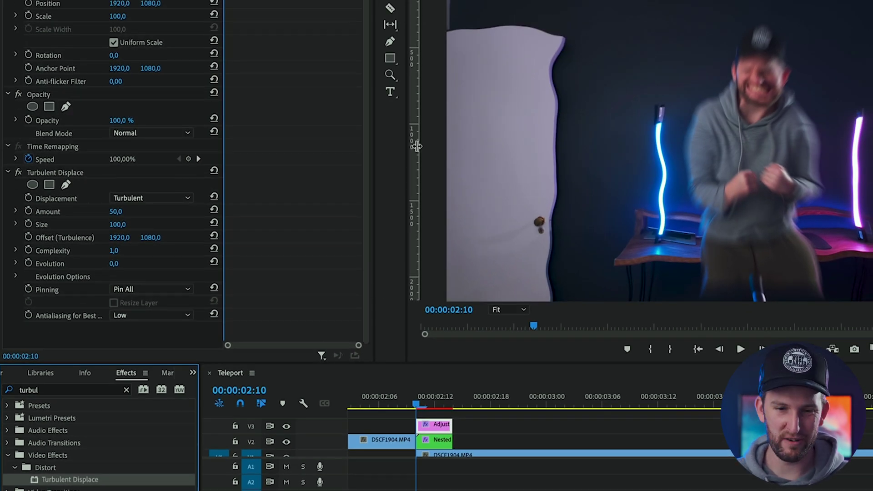
Configure Turbulent Displace with Size 1000, Evolution -250° and Pinning set to Pin All Locked.
{"action": "left_click", "coordinate": [122, 227]}
{"action": "type", "text": "1000"}
{"action": "key", "text": "Tab"}
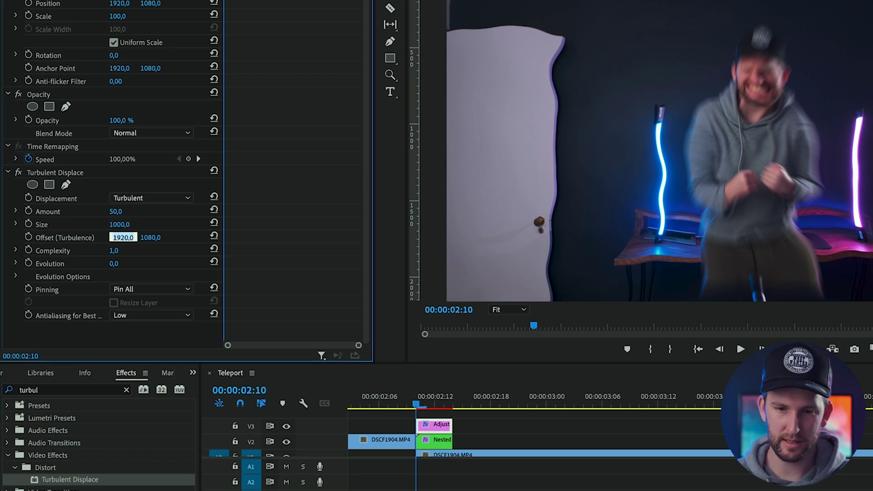
{"action": "left_click", "coordinate": [114, 267]}
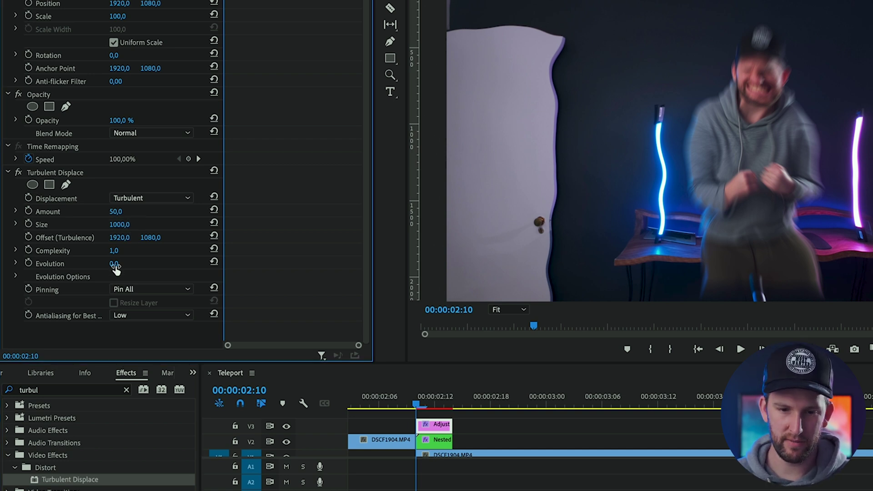
{"action": "left_click", "coordinate": [115, 265]}
{"action": "type", "text": "-250"}
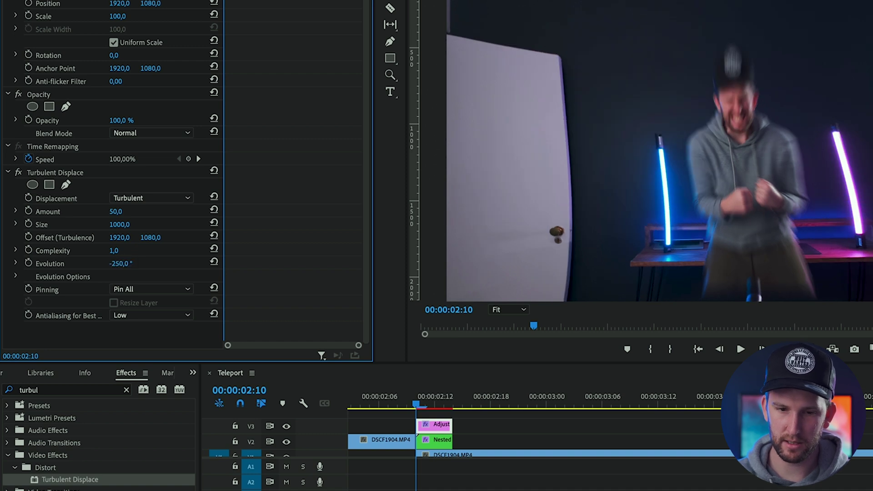
{"action": "key", "text": "Return"}
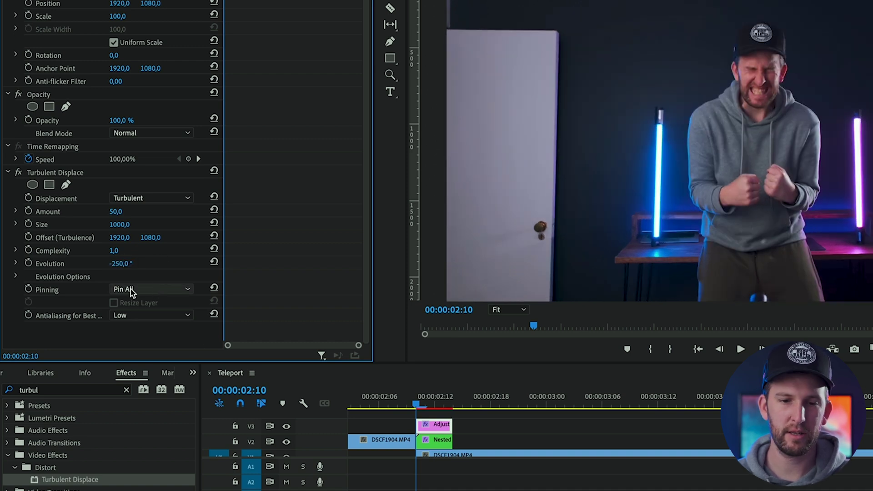
{"action": "left_click", "coordinate": [152, 290]}
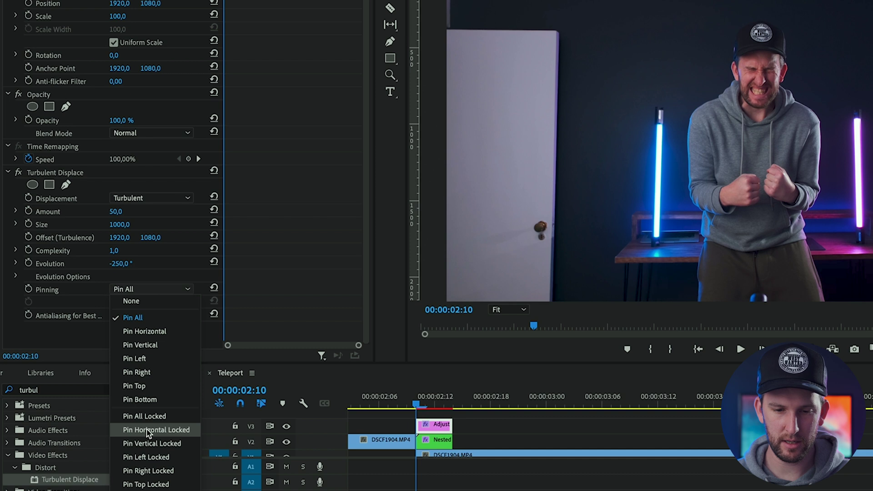
{"action": "left_click", "coordinate": [144, 417]}
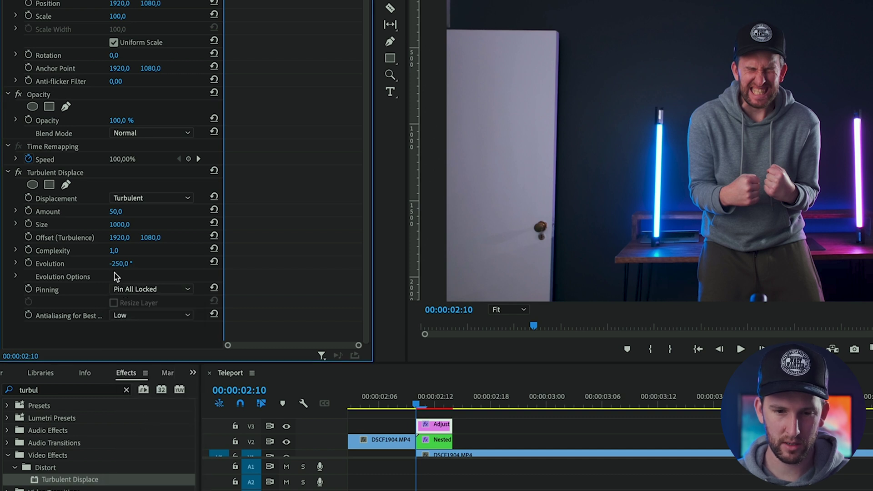
Keyframe the Turbulent Displace Amount at 50 at 00:00:02:12, in the middle of the adjustment layer.
{"action": "key", "text": "Right"}
{"action": "key", "text": "Right"}
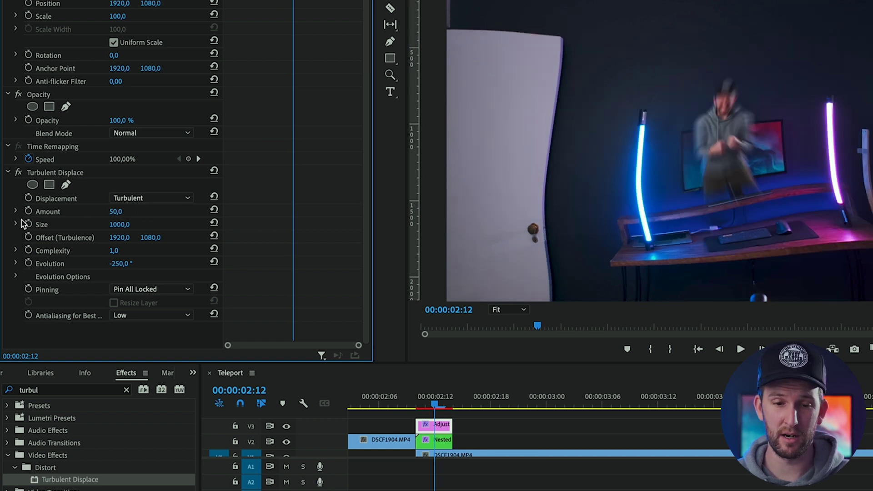
{"action": "left_click", "coordinate": [29, 210]}
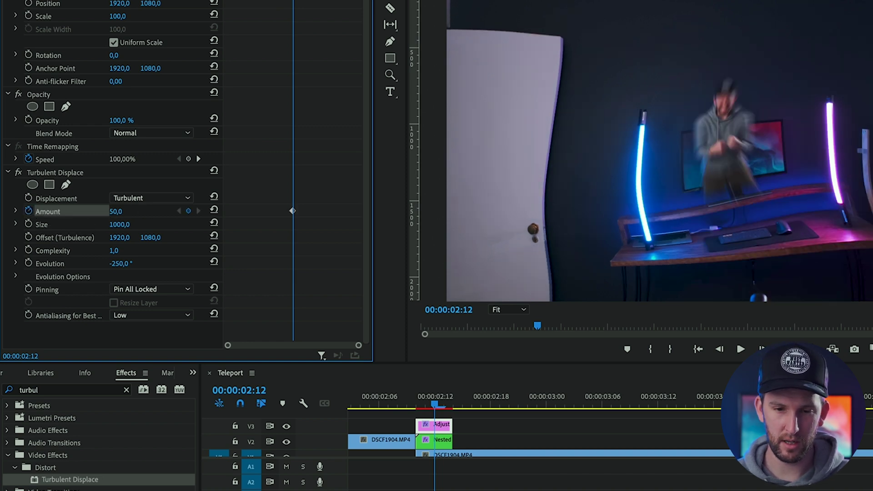
Add Turbulent Displace Amount keyframes of 0 at the start and end of the adjustment layer.
{"action": "key", "text": "Left"}
{"action": "left_click", "coordinate": [115, 211]}
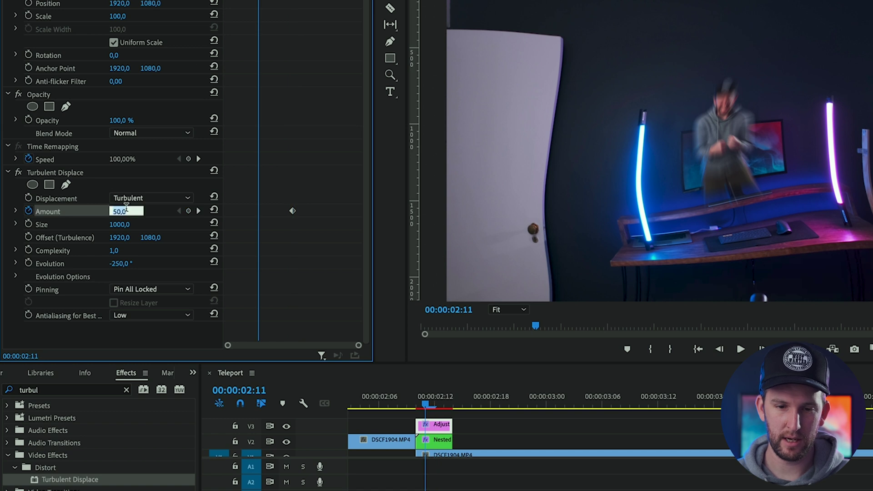
{"action": "type", "text": "0"}
{"action": "key", "text": "Tab"}
{"action": "left_click_drag", "start_coordinate": [258, 210], "coordinate": [229, 214]}
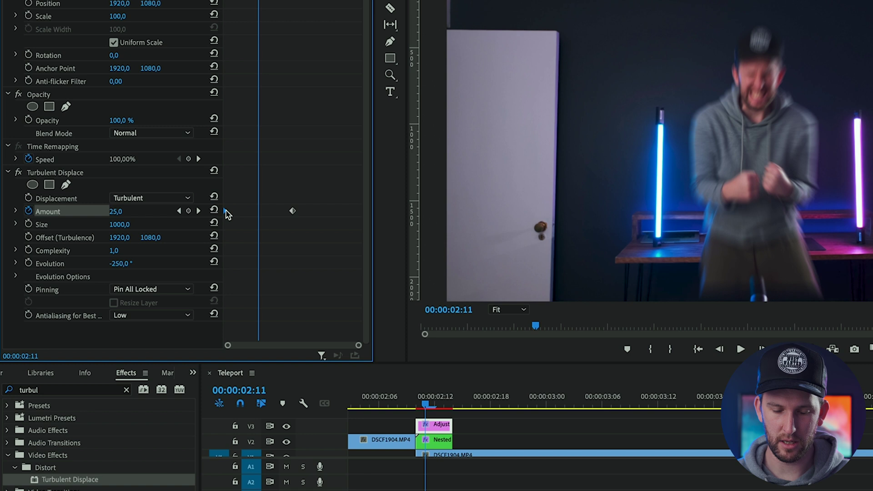
{"action": "left_click_drag", "start_coordinate": [226, 215], "coordinate": [360, 220]}
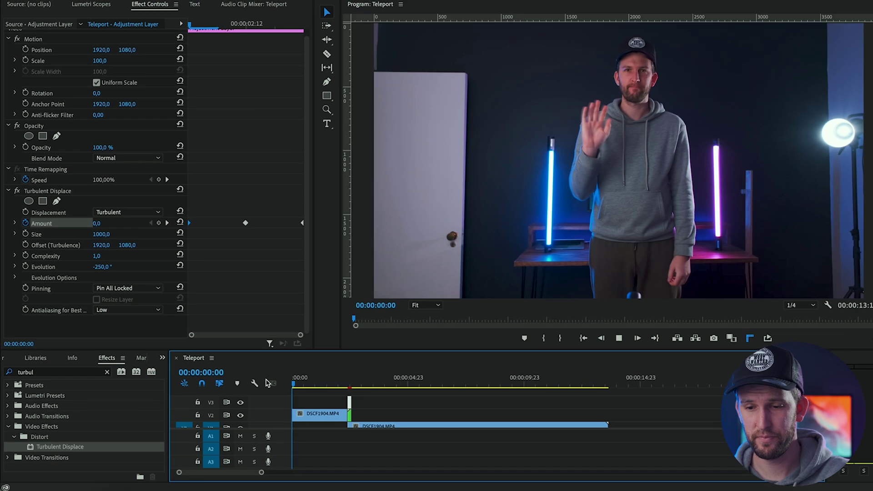
Play the sequence from the beginning through the teleport to review the warped shrink effect.
{"action": "key", "text": "space"}
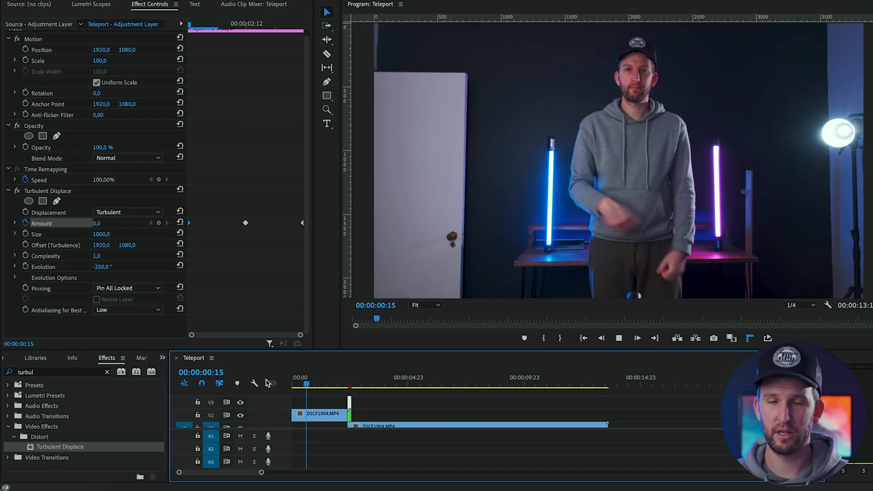
{"action": "key", "text": "space"}
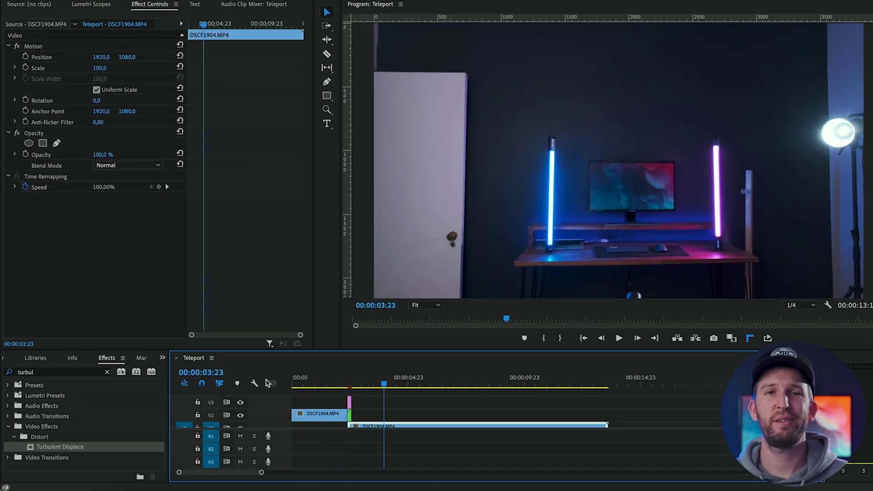